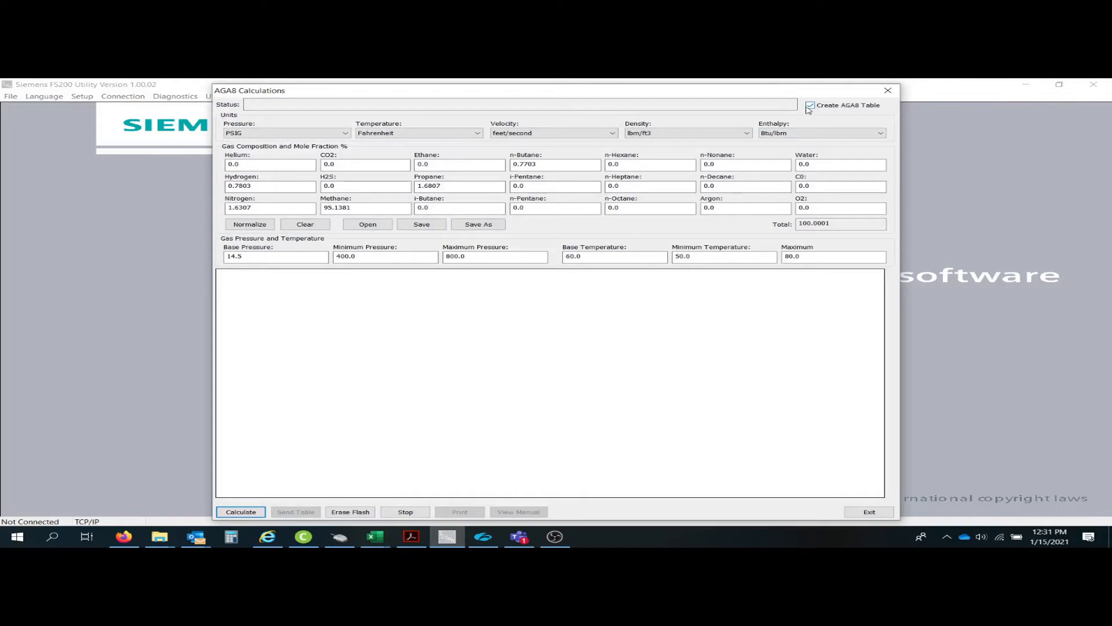
Calculate the AGA8 table for the entered gas composition and pressure and temperature ranges
left_click(241, 511)
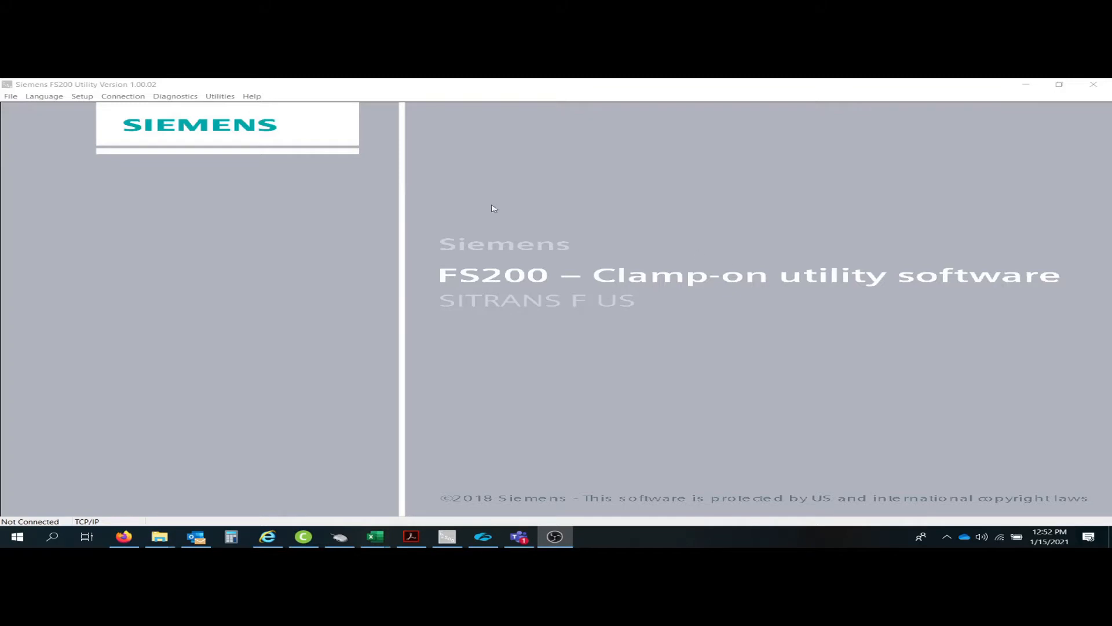
Open the AGA8 Calculations utility
left_click(220, 96)
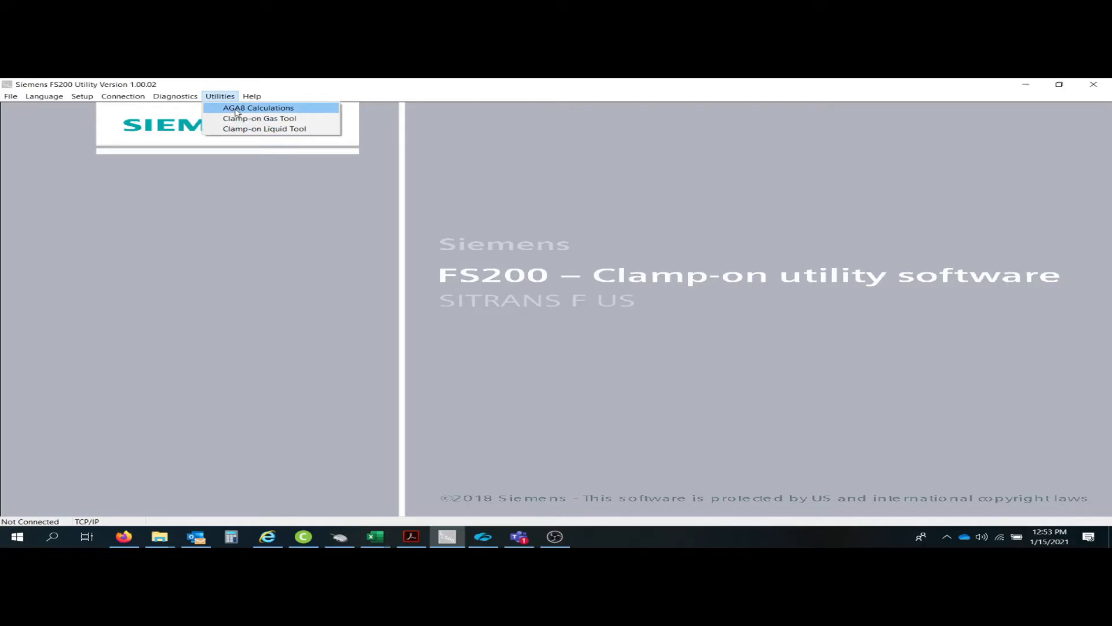
left_click(237, 110)
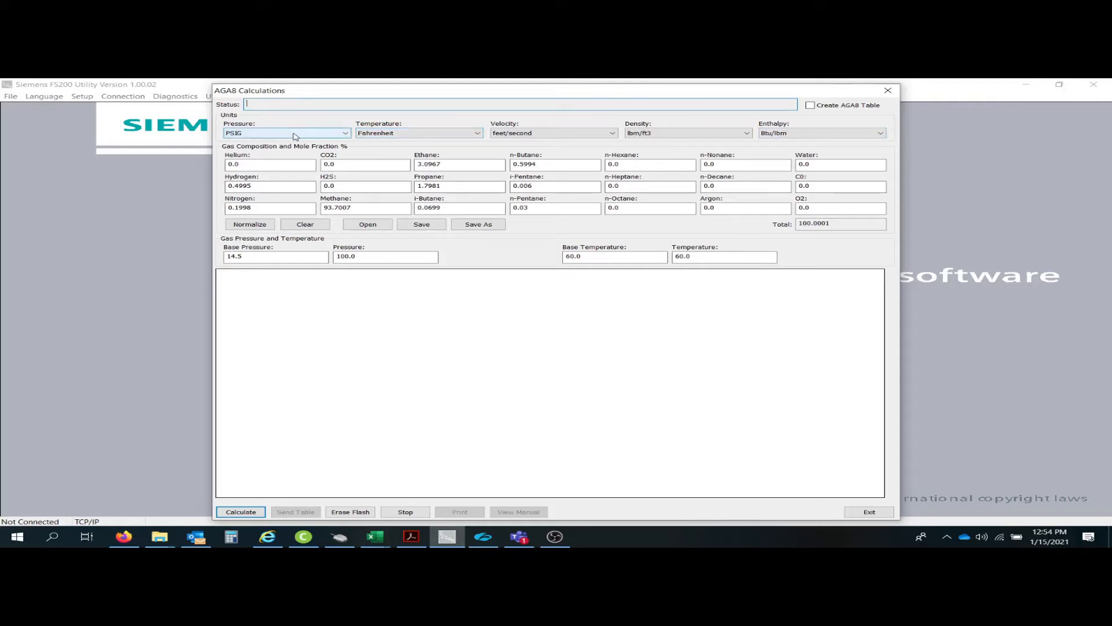
Examine the unit options available for pressure, temperature, velocity, density and enthalpy
left_click(346, 134)
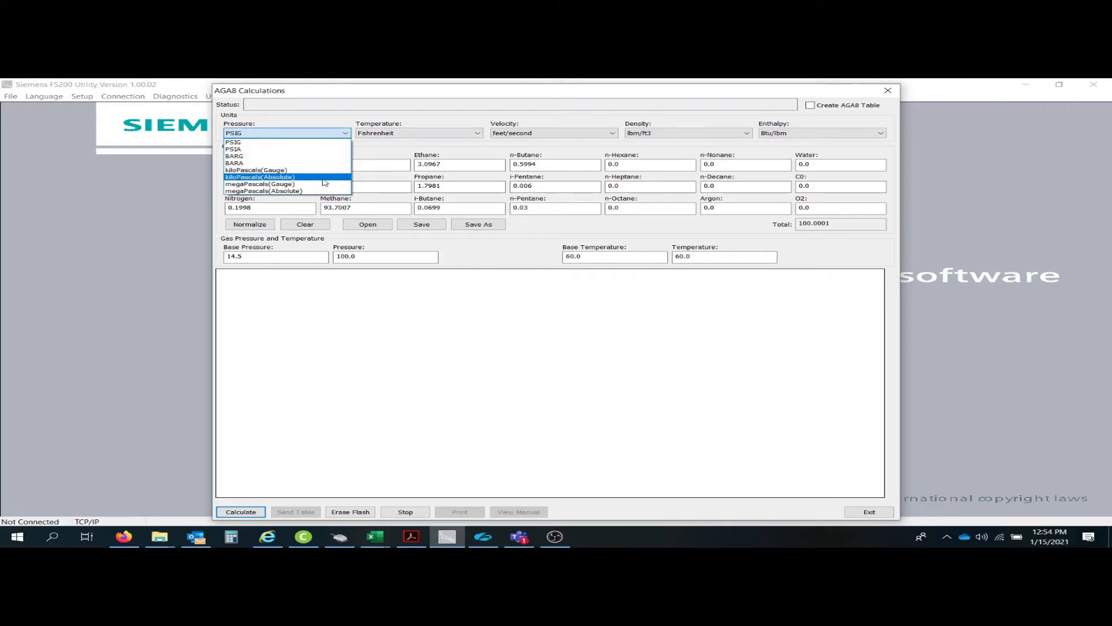
left_click(477, 135)
left_click(476, 137)
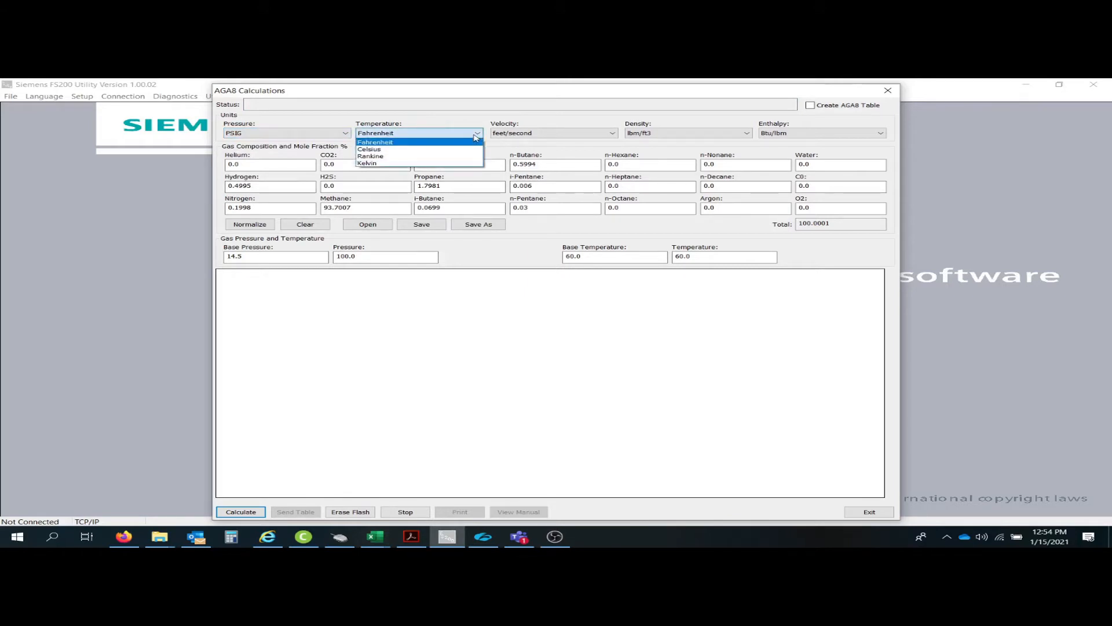
left_click(614, 136)
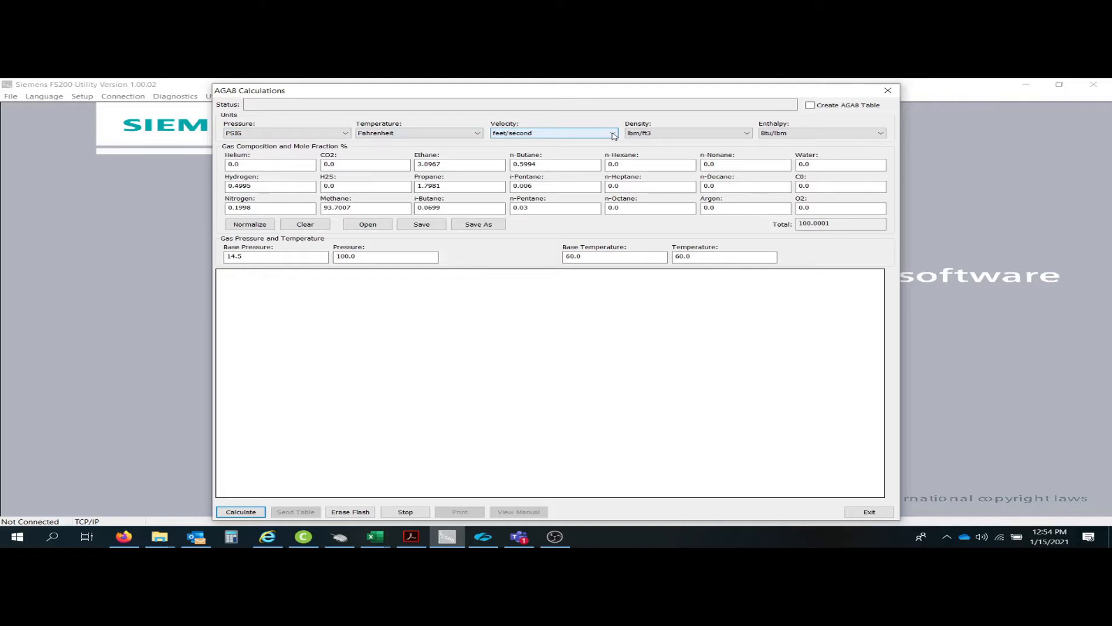
left_click(614, 135)
left_click(613, 136)
left_click(749, 135)
left_click(749, 135)
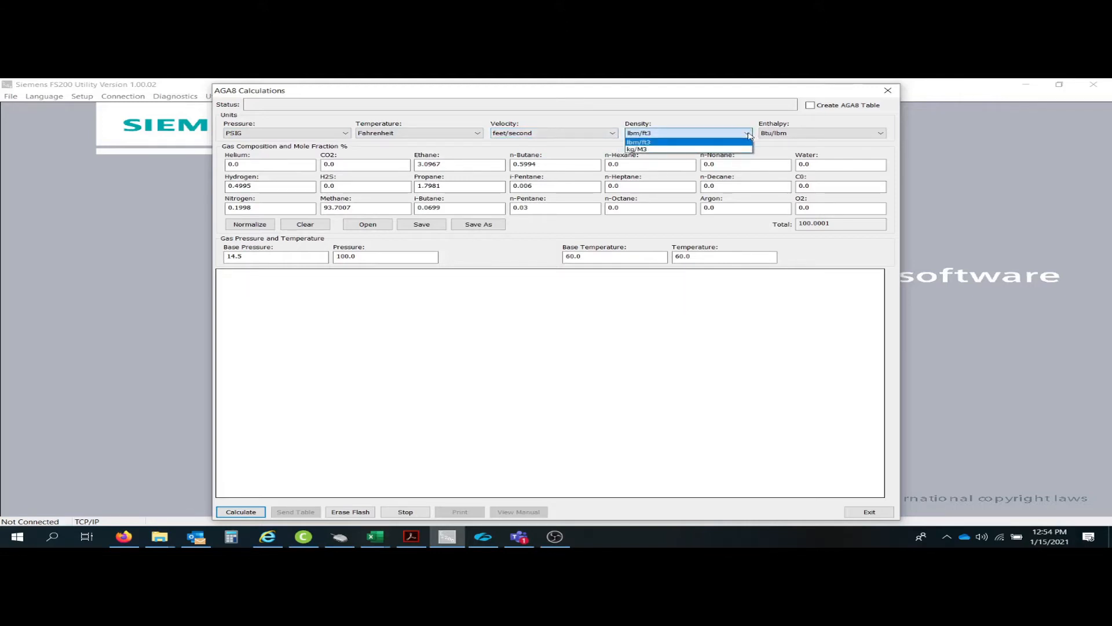
left_click(882, 134)
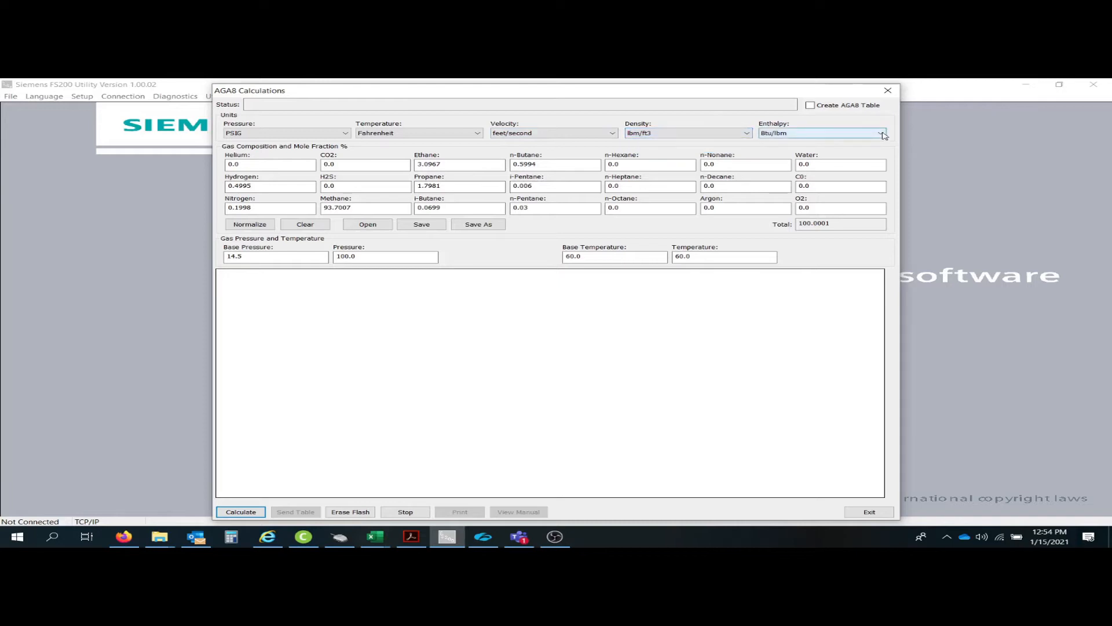
left_click(883, 136)
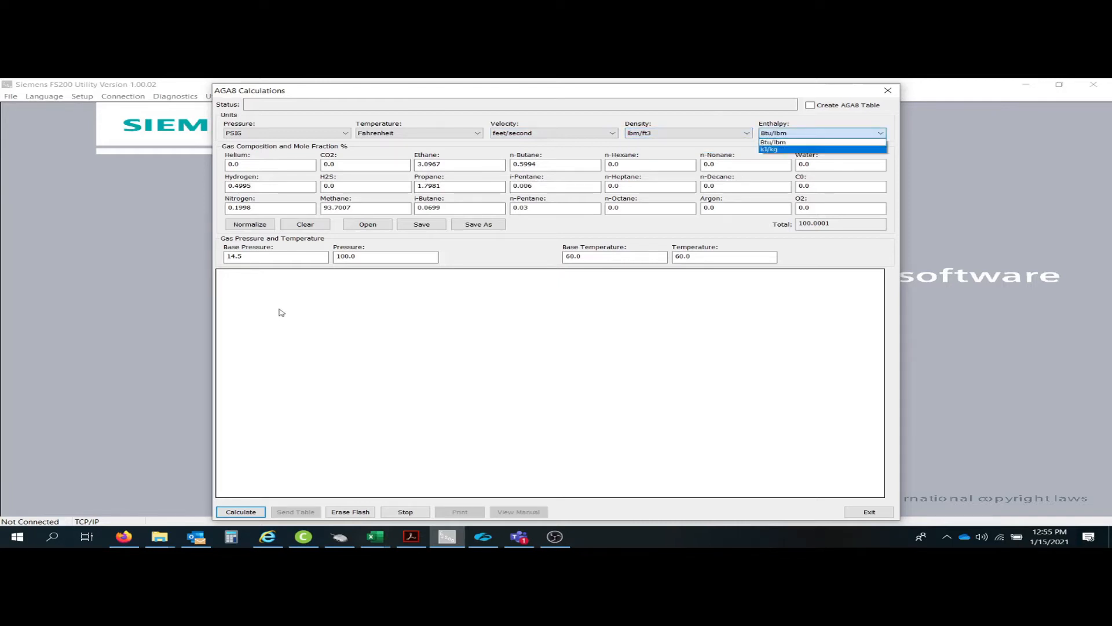
Set the gas pressure to 500 PSIG and the gas temperature to 72 °F
left_click(257, 260)
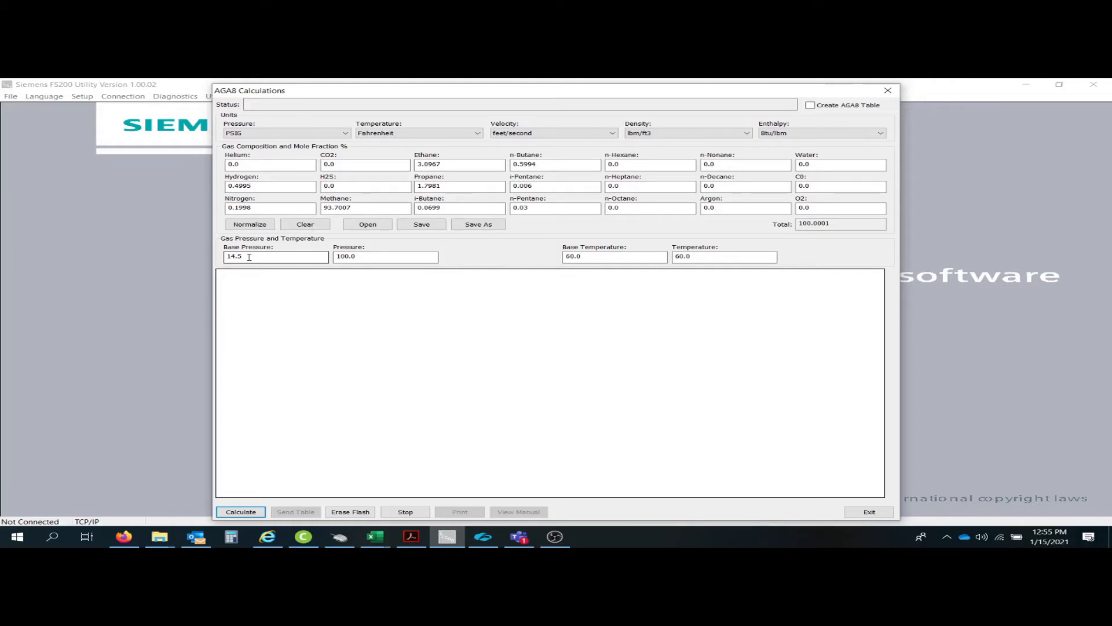
left_click(426, 259)
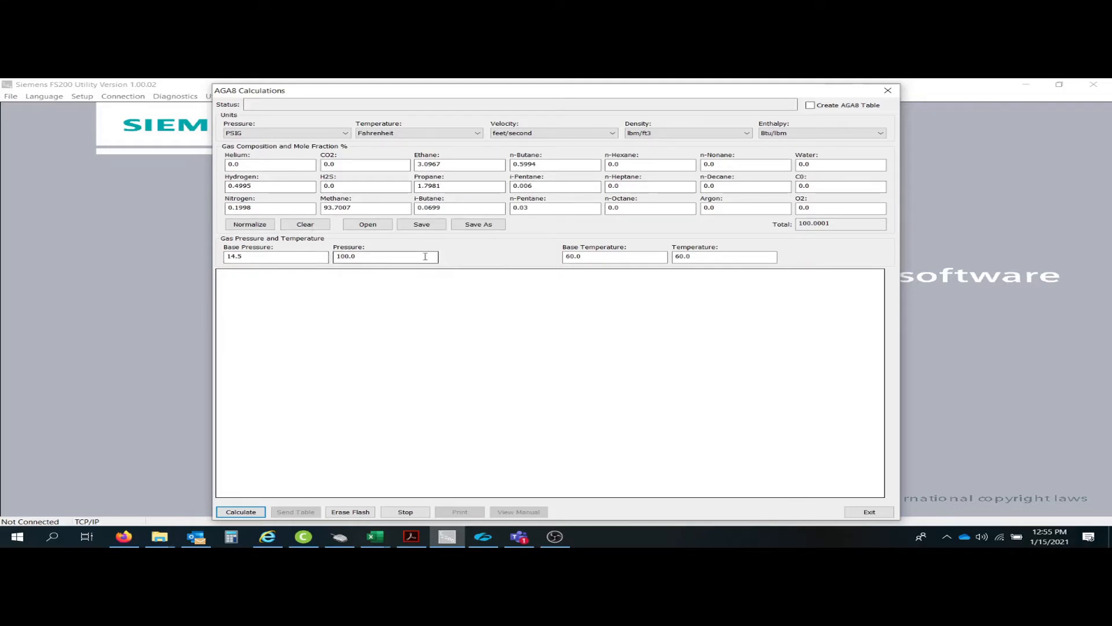
left_click(619, 258)
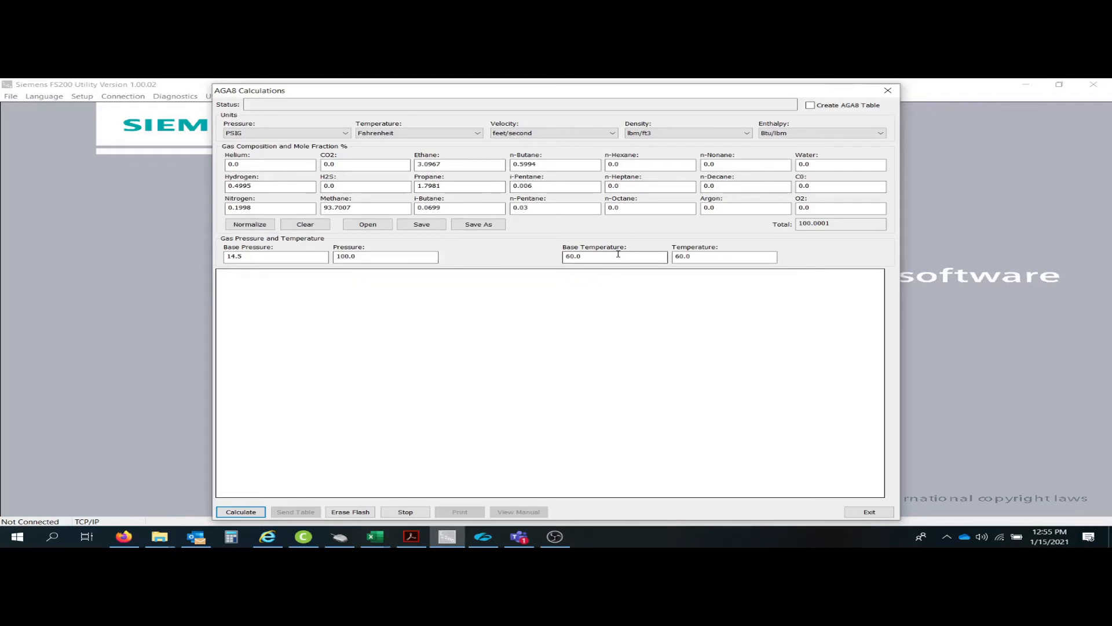
left_click(731, 258)
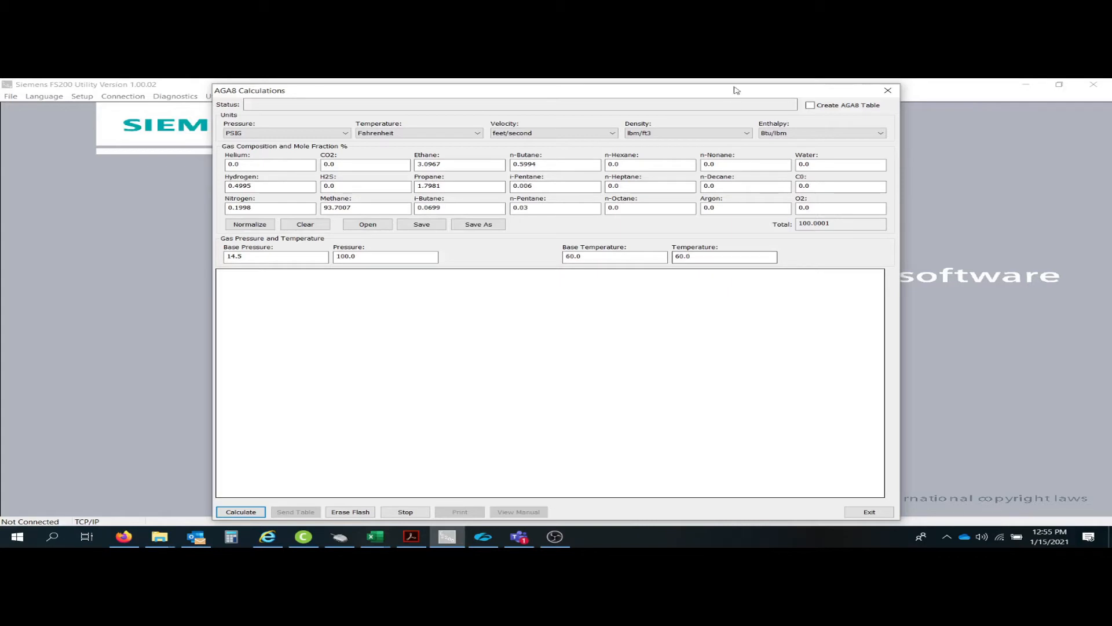
key("shift+Tab")
key("shift+Tab")
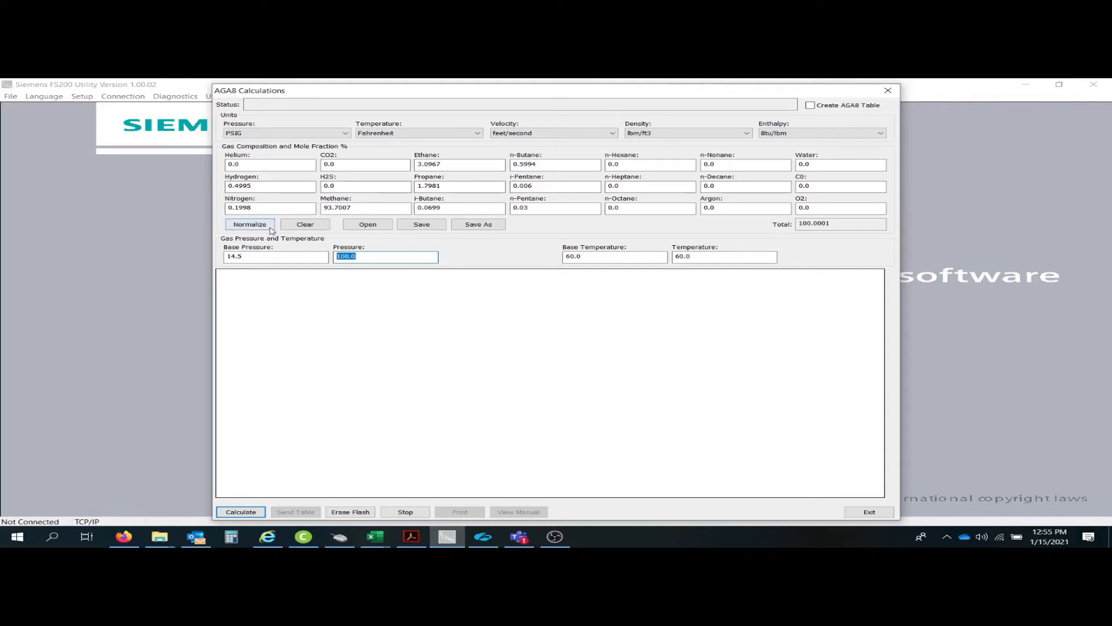
type("500")
left_click(746, 261)
type("72")
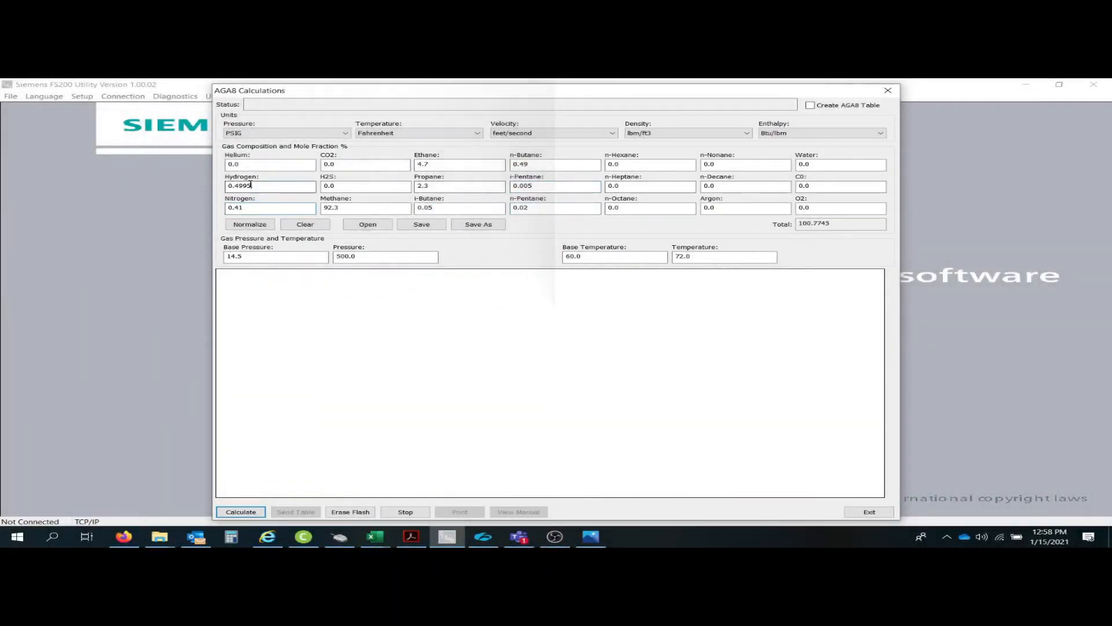
Set the hydrogen mole fraction to 0.53 % and calculate the gas properties from the normalized composition
type("53")
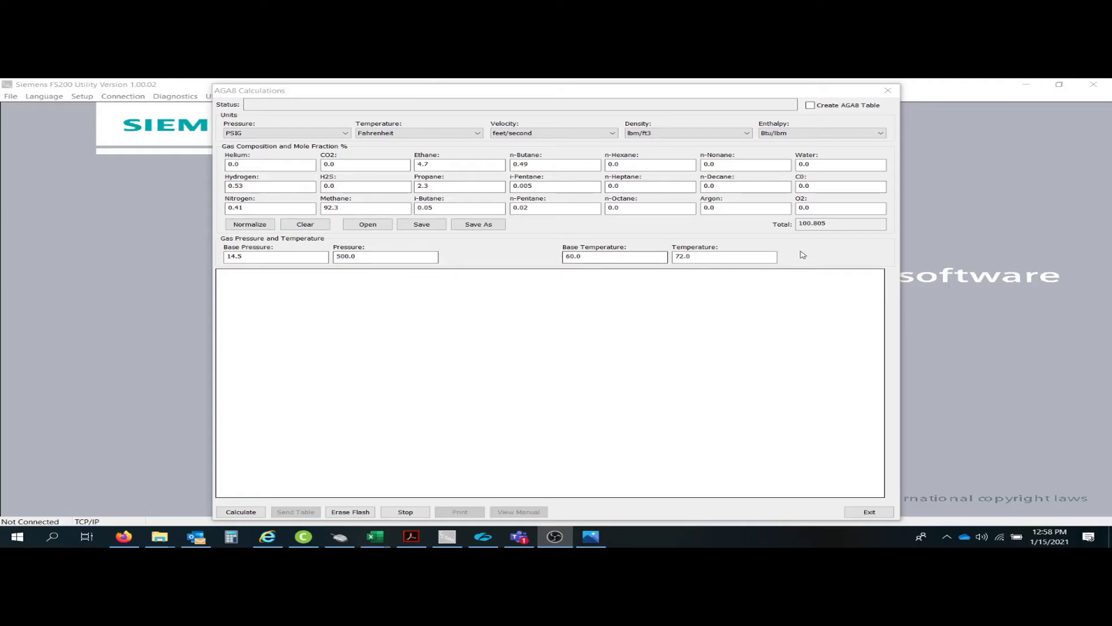
left_click(251, 227)
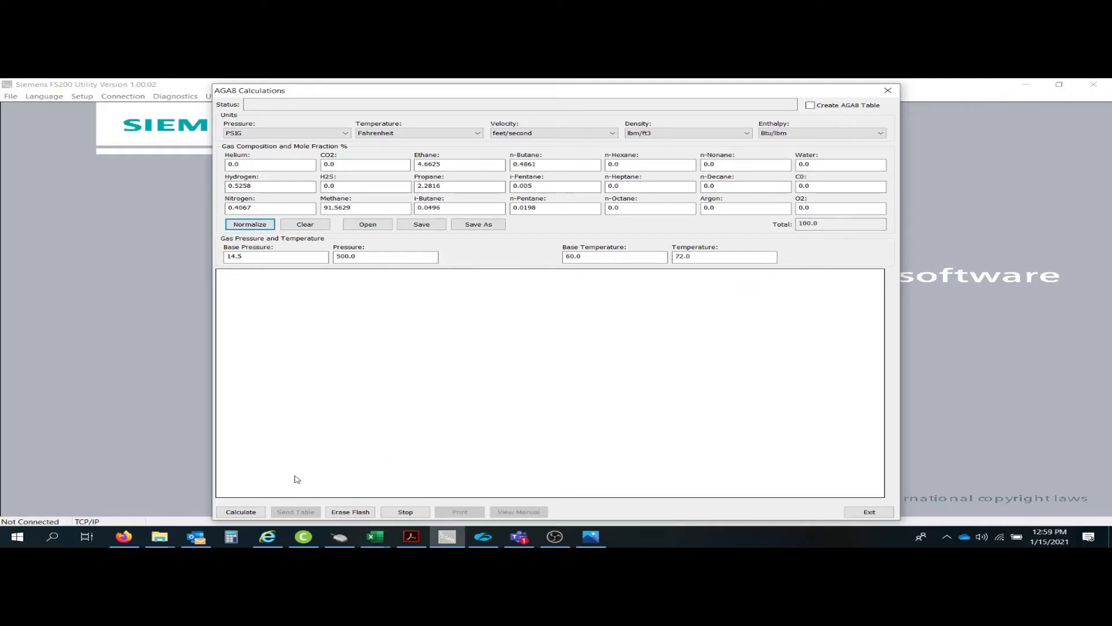
left_click(241, 512)
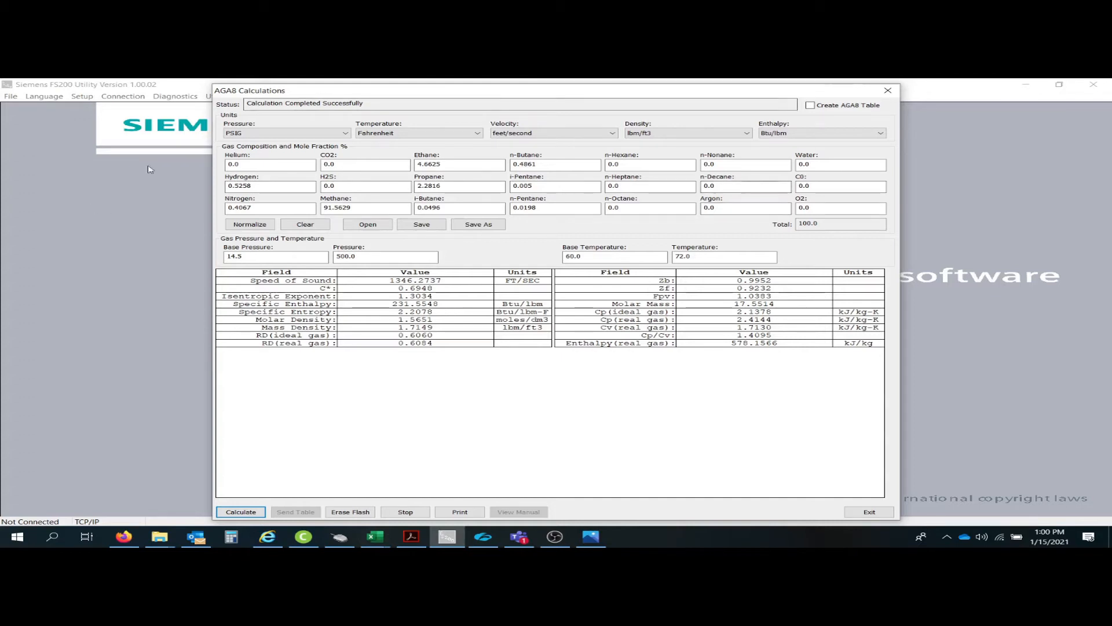
Recalculate the gas properties at a pressure of 800 PSIG
double_click(390, 253)
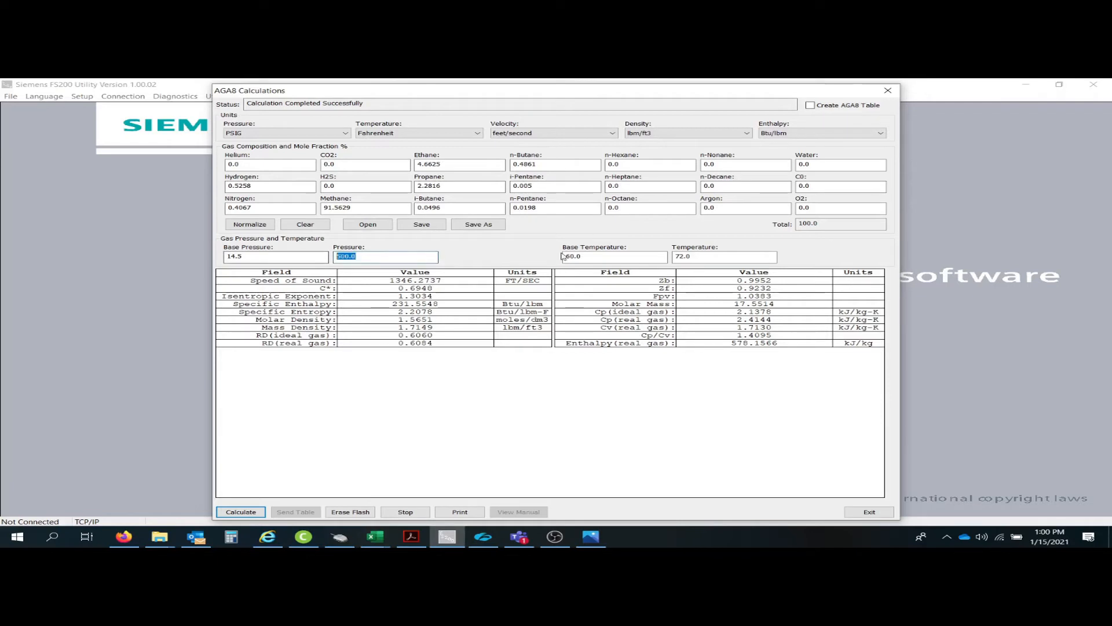
type("8")
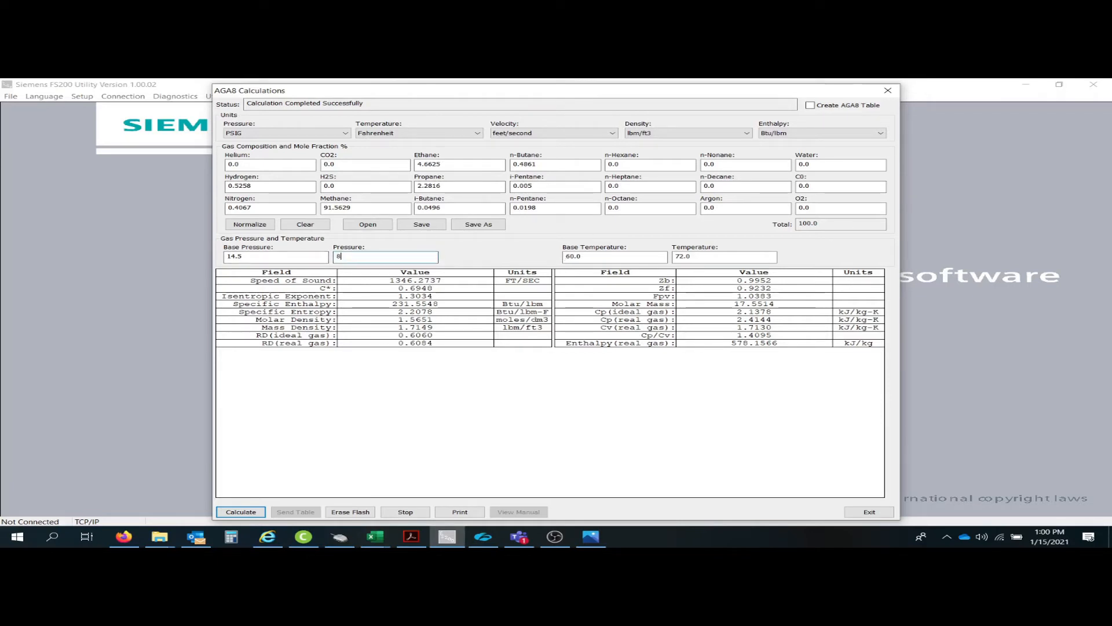
type("00")
key("Return")
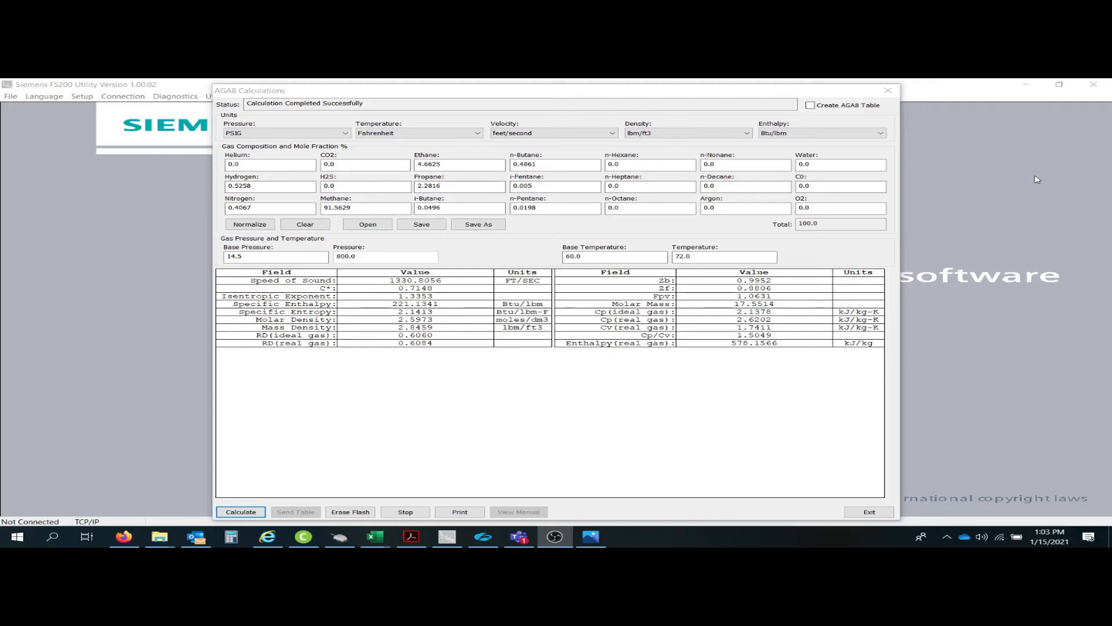
Turn on AGA8 table creation and review the base, minimum and maximum pressure and temperature fields
left_click(810, 105)
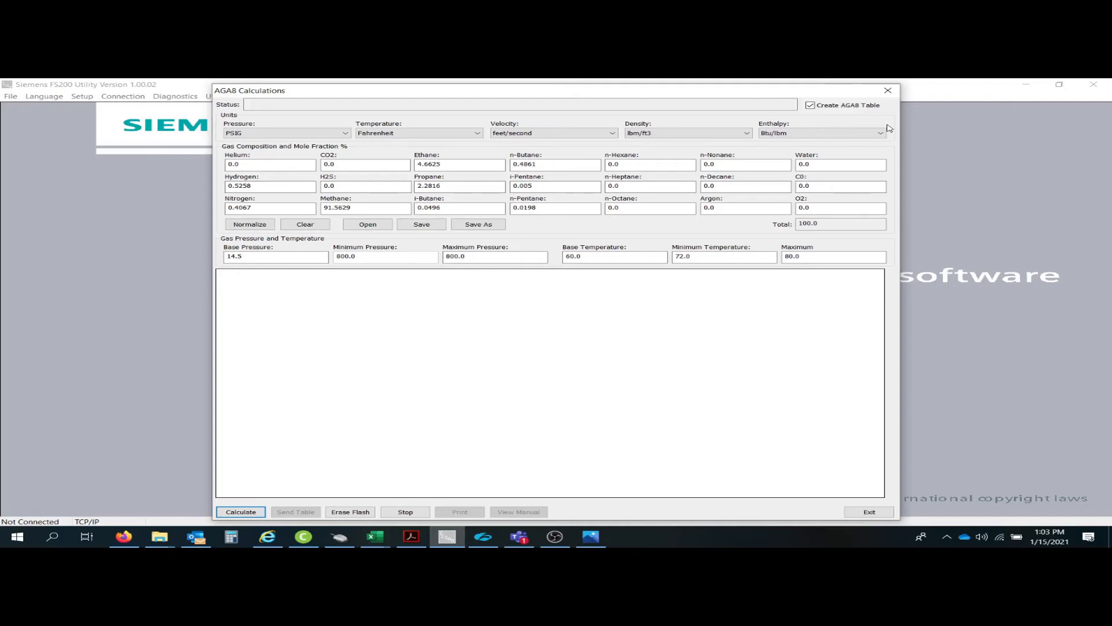
left_click(242, 257)
left_click(386, 258)
left_click(464, 257)
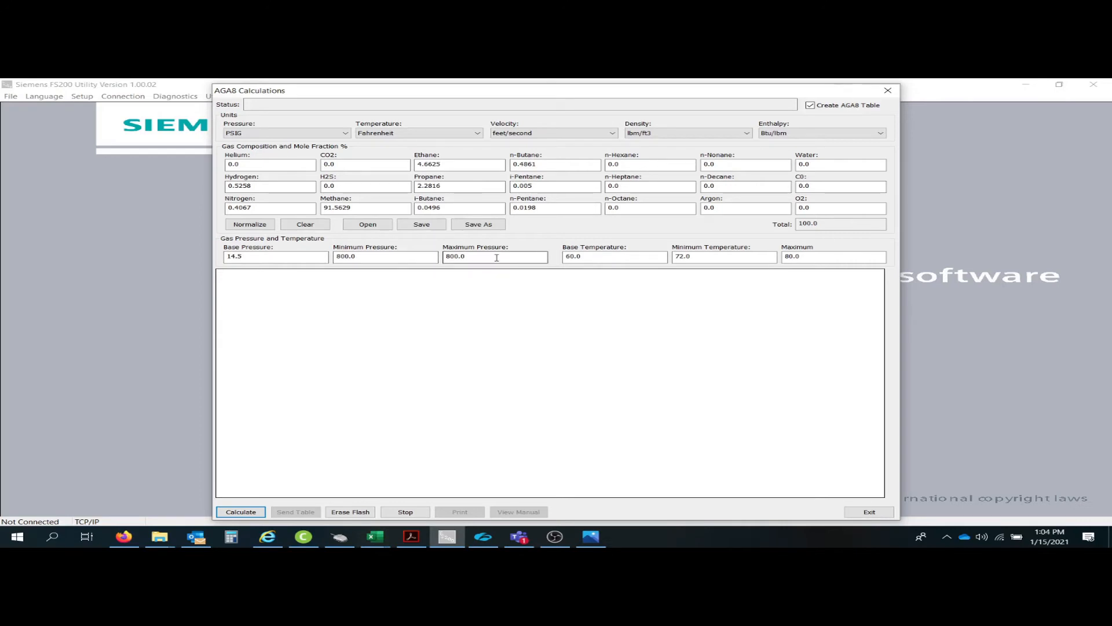
left_click(609, 258)
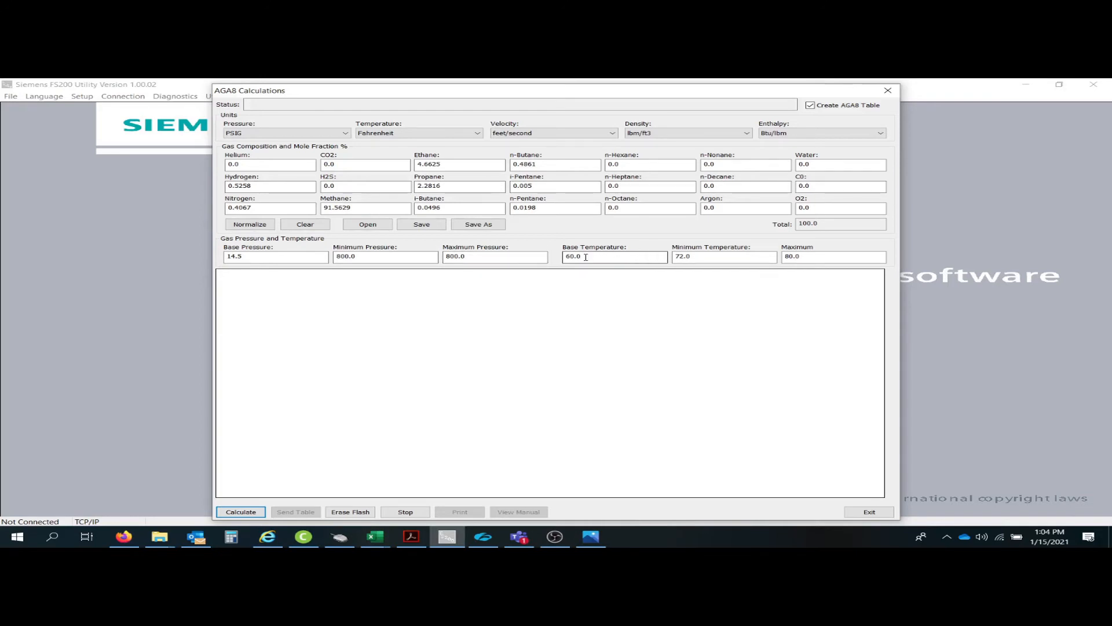
left_click(710, 254)
left_click(810, 256)
Calculate the AGA8 table with a minimum pressure of 400 PSIG and a minimum temperature of 50 °F
left_click(405, 258)
double_click(405, 258)
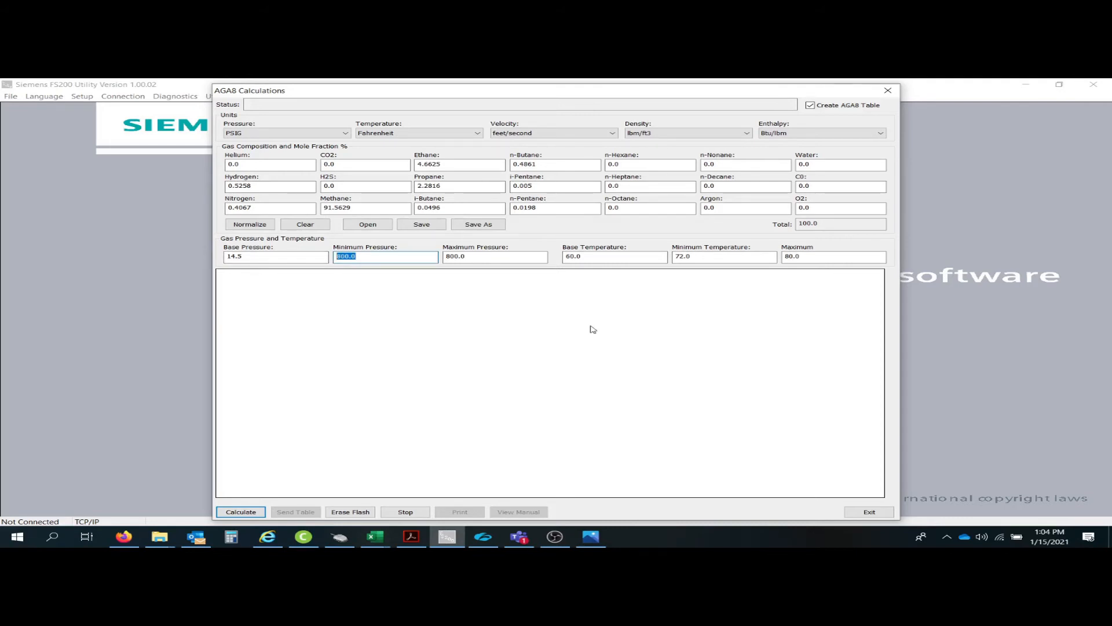
type("400")
key("Tab")
key("Tab")
key("Tab")
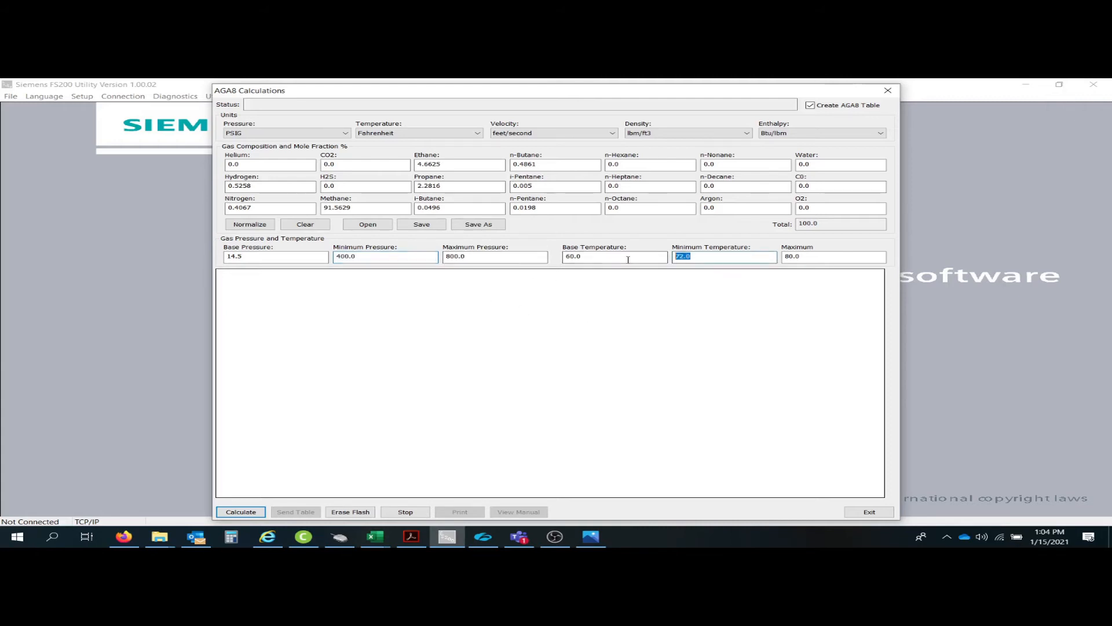
type("50")
left_click(828, 256)
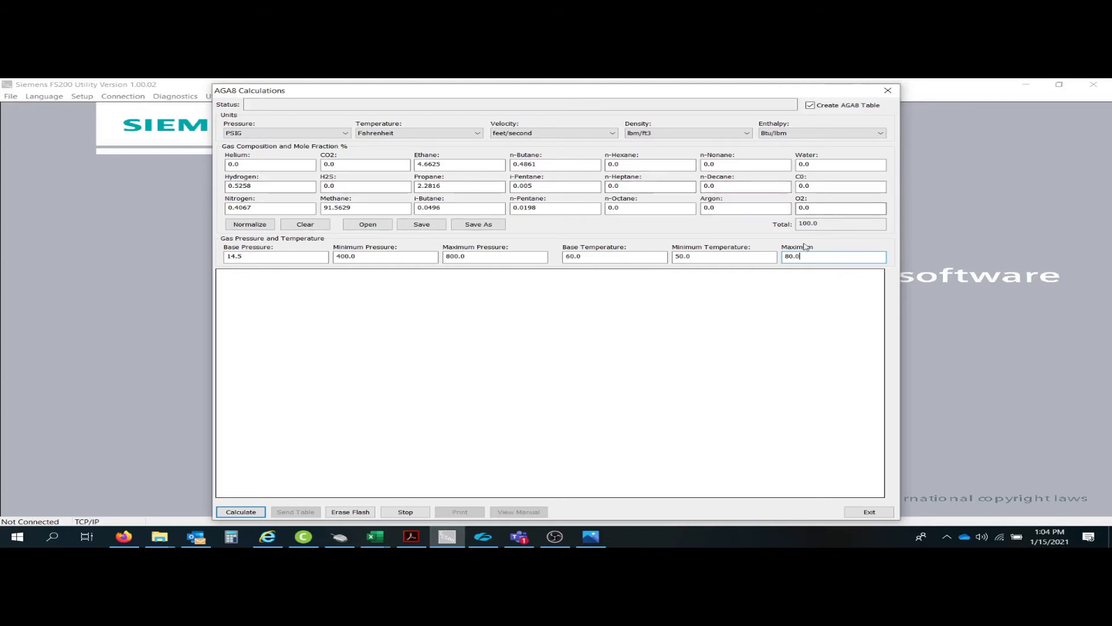
left_click(241, 512)
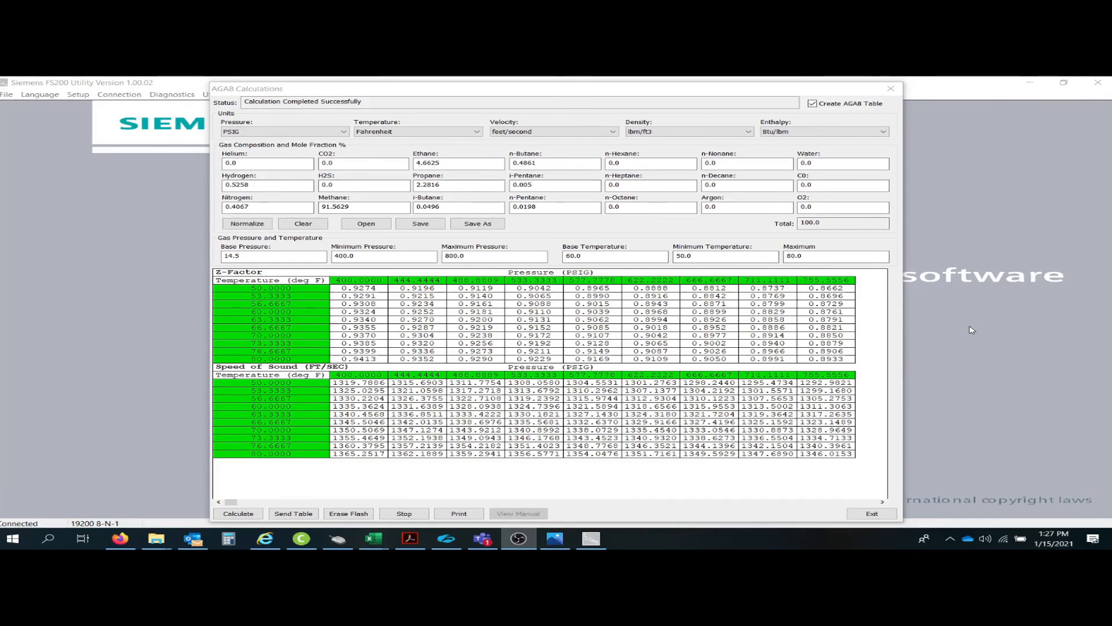
Close the AGA8 calculations, then review and accept the existing serial communication setup for the meter
left_click(870, 515)
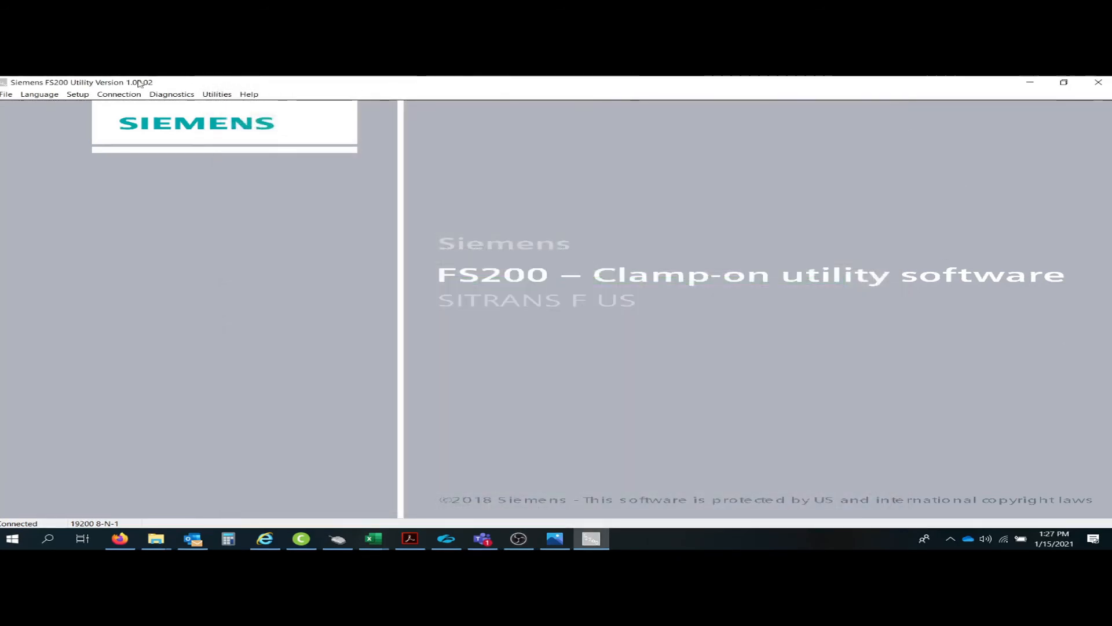
left_click(78, 94)
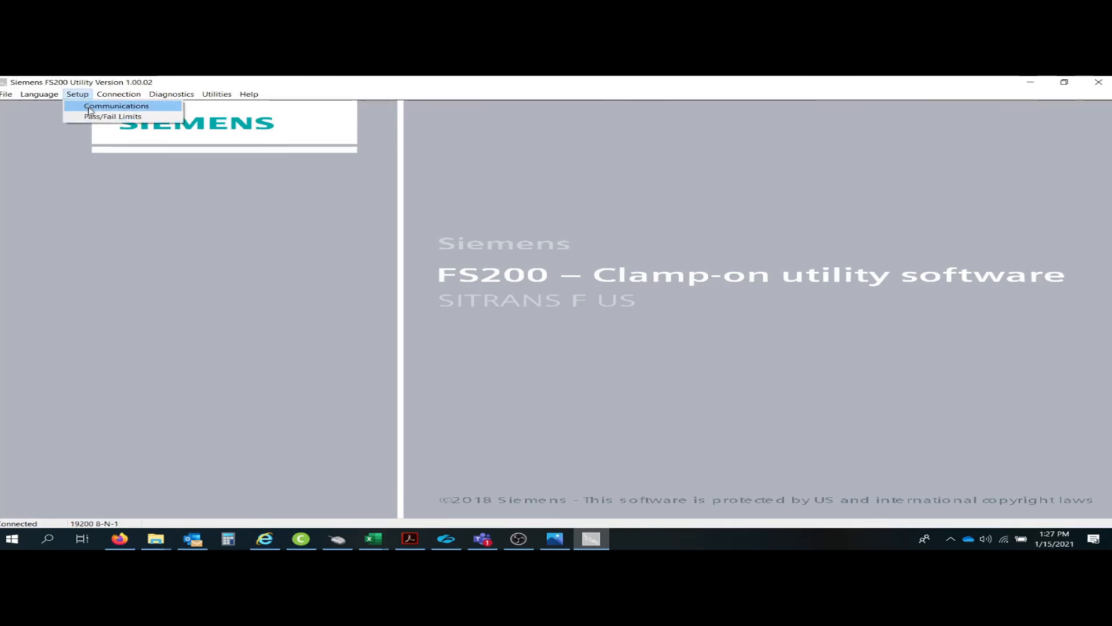
left_click(91, 108)
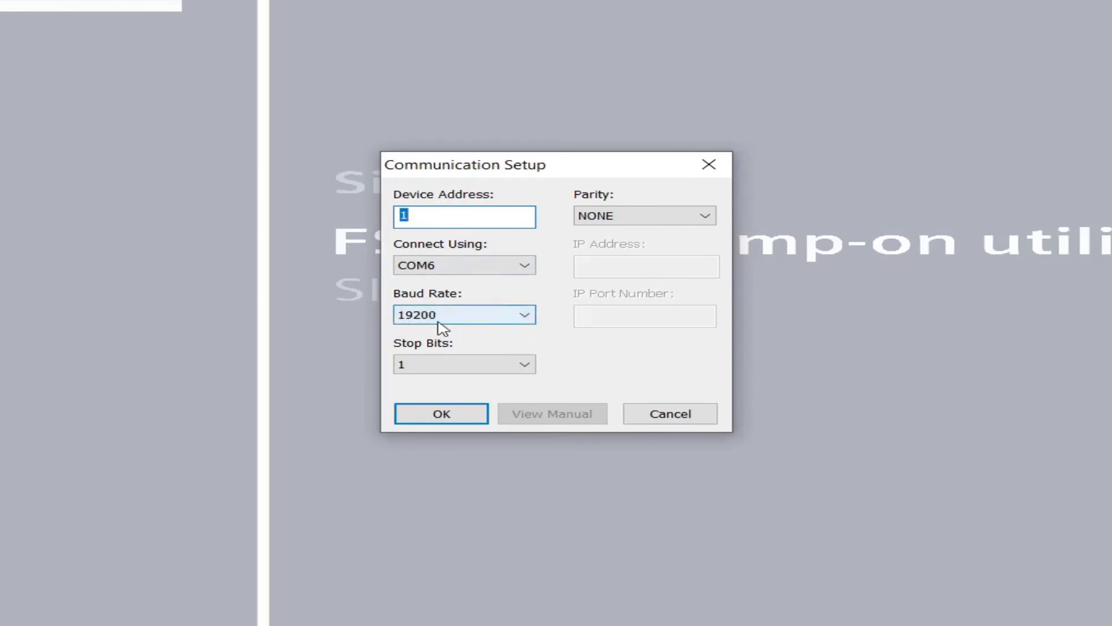
left_click(451, 223)
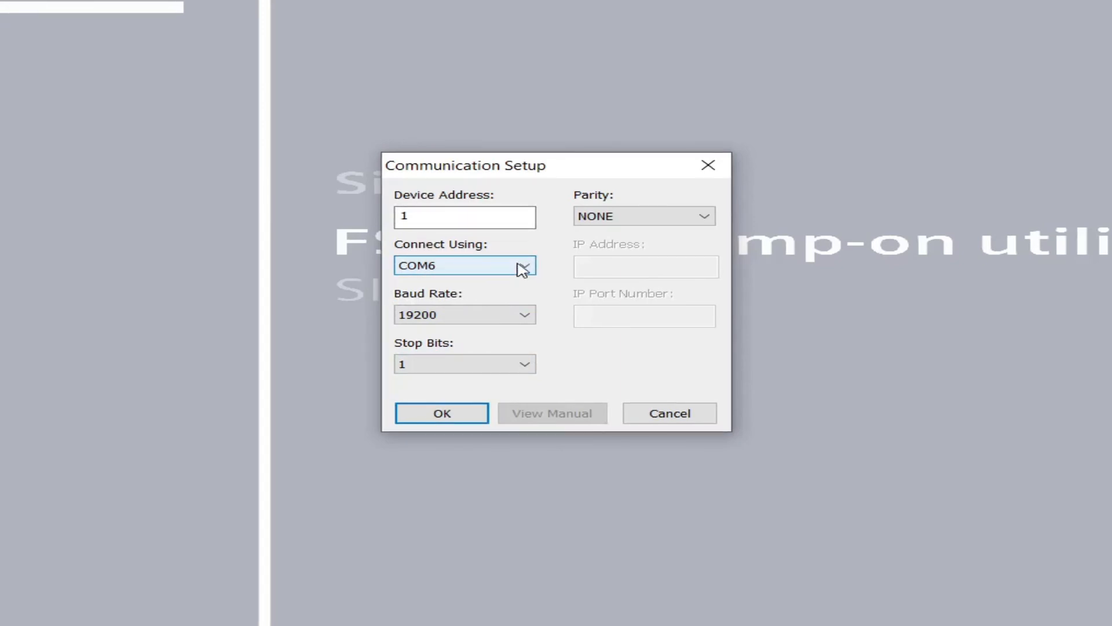
left_click(443, 414)
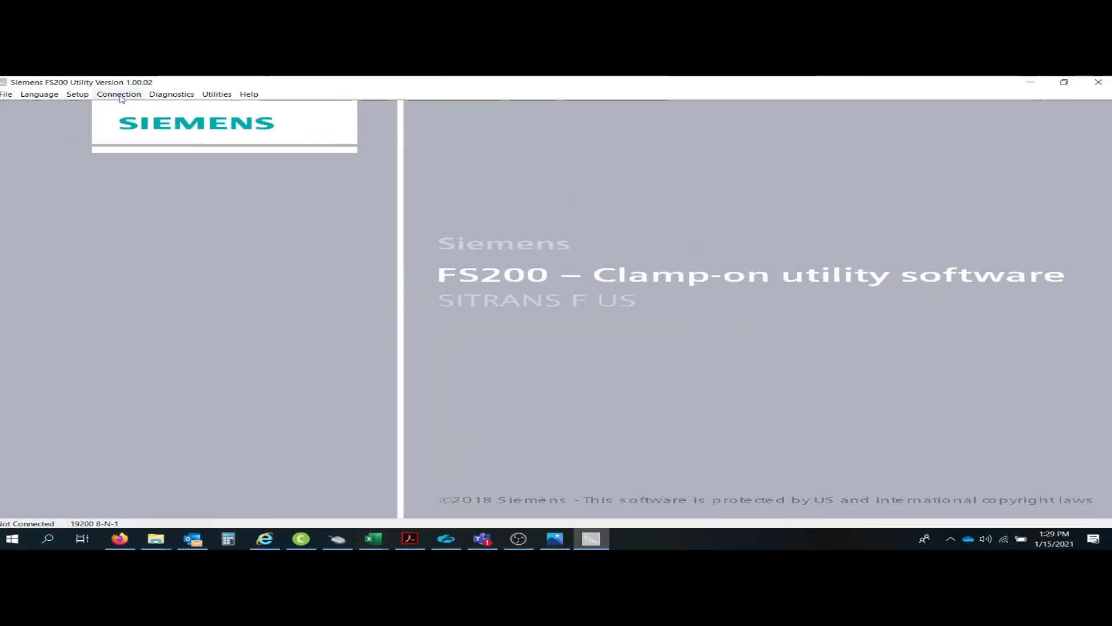
Connect the utility to the clamp-on flow meter
left_click(120, 96)
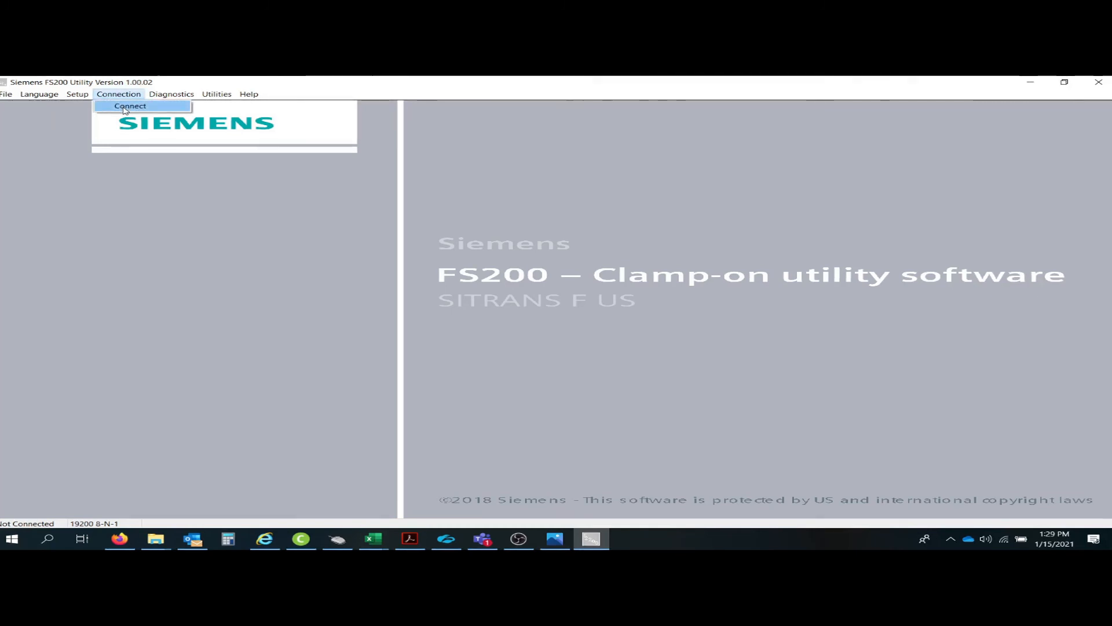
left_click(125, 108)
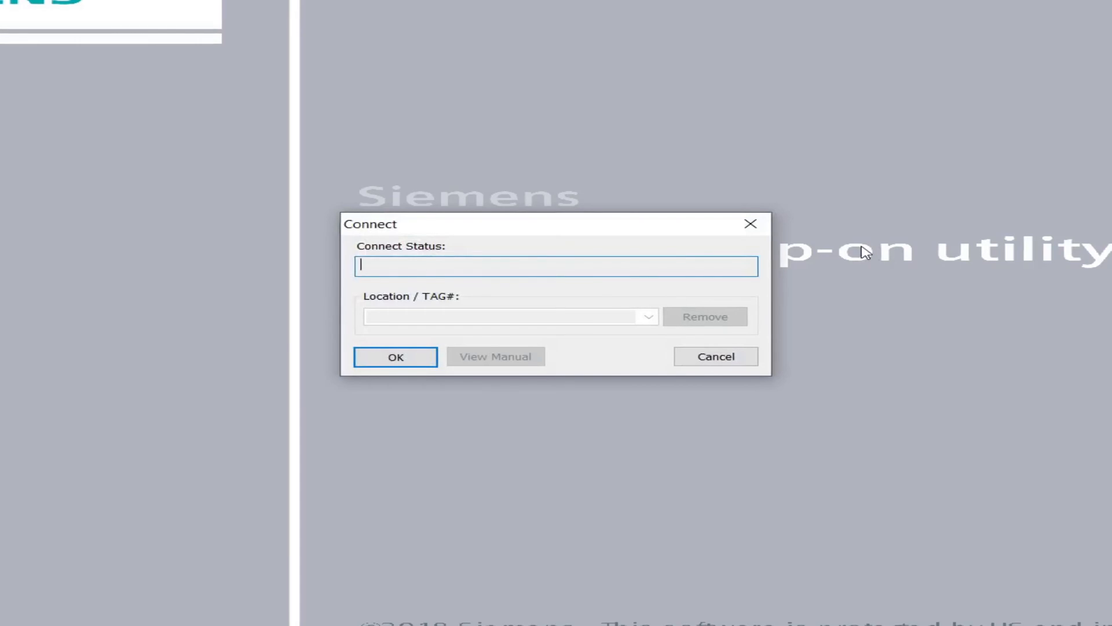
left_click(394, 359)
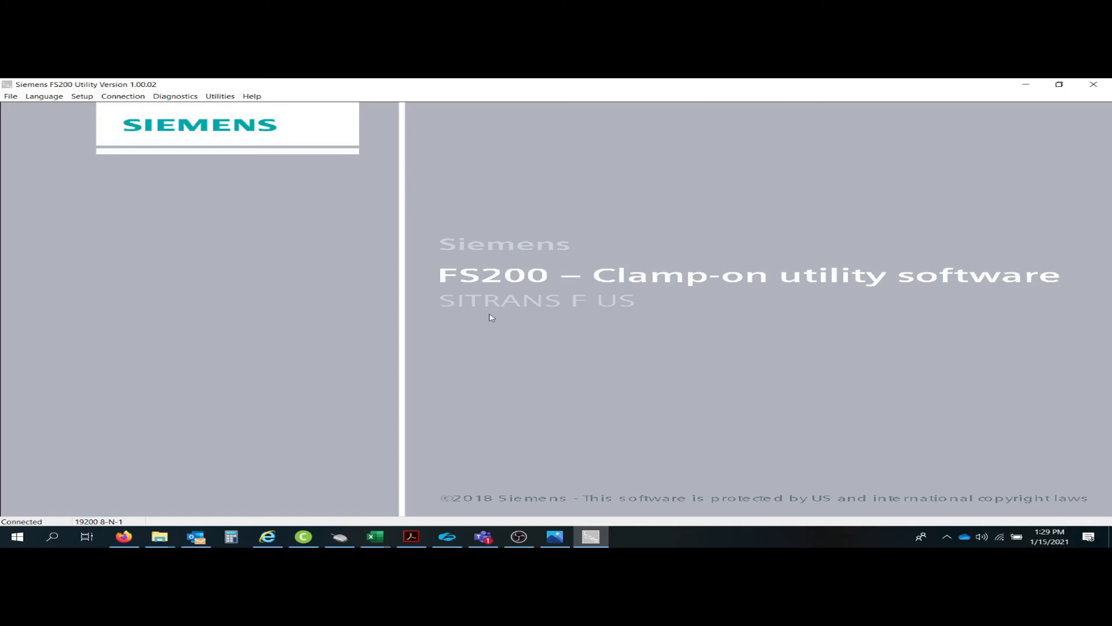
Reopen the AGA8 calculations and calculate the AGA8 table for the loaded gas composition
left_click(219, 97)
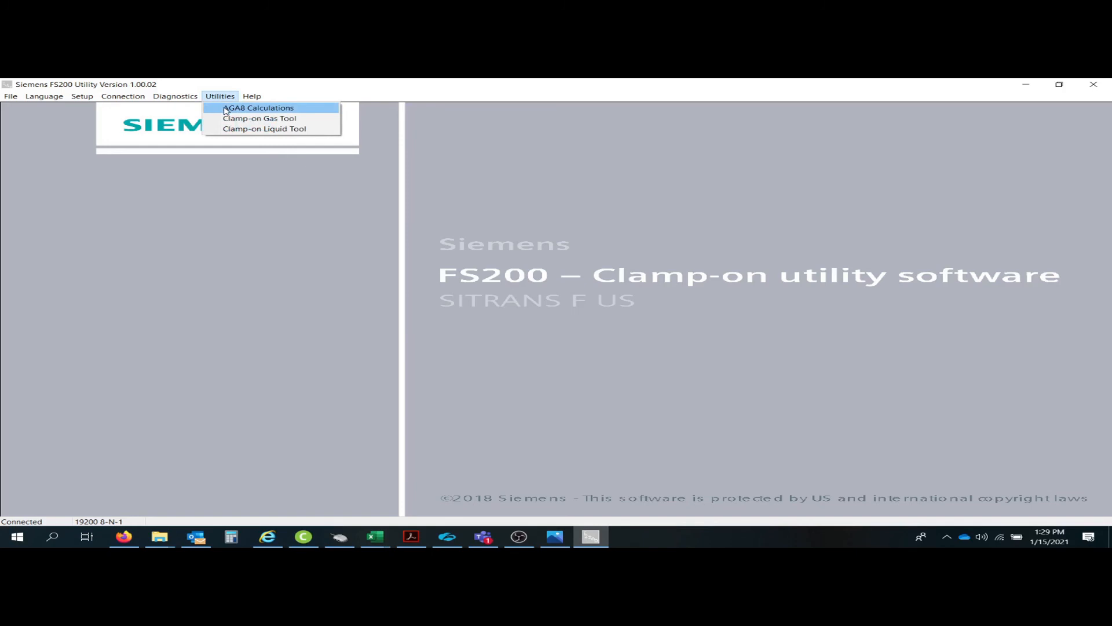
left_click(226, 110)
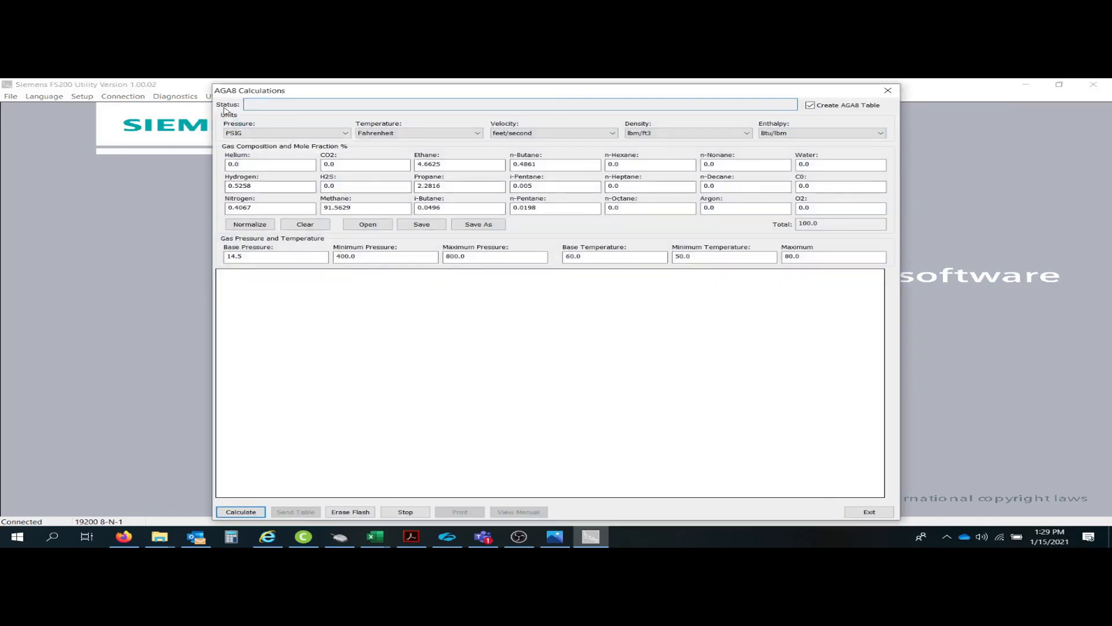
left_click(260, 512)
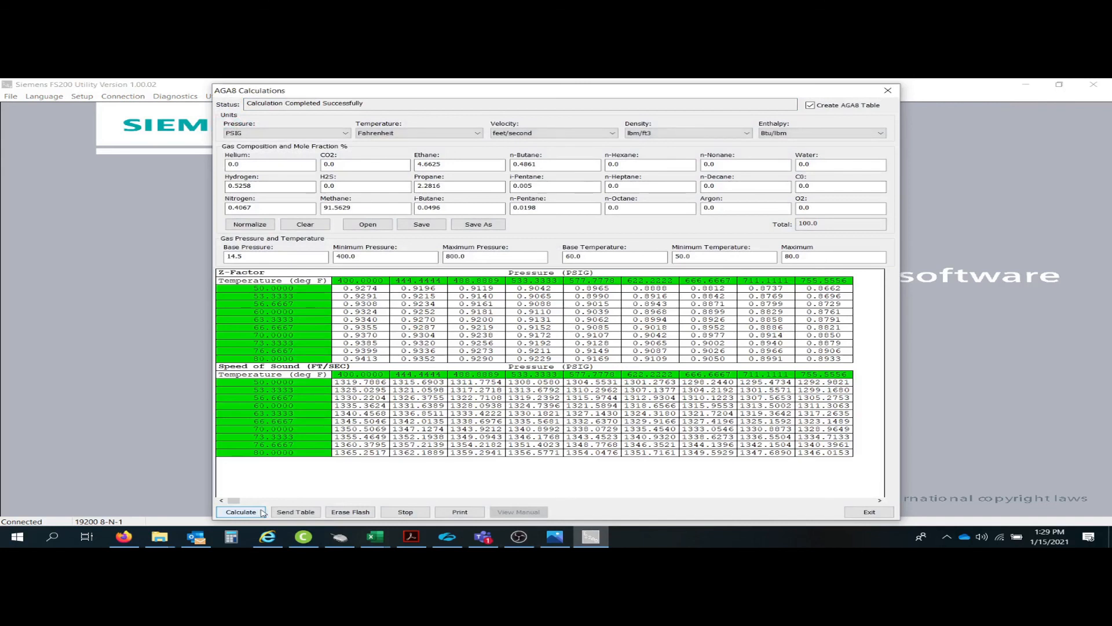
Erase the meter's flash memory, send the calculated AGA8 table to the meter and exit the AGA8 calculations
left_click(353, 514)
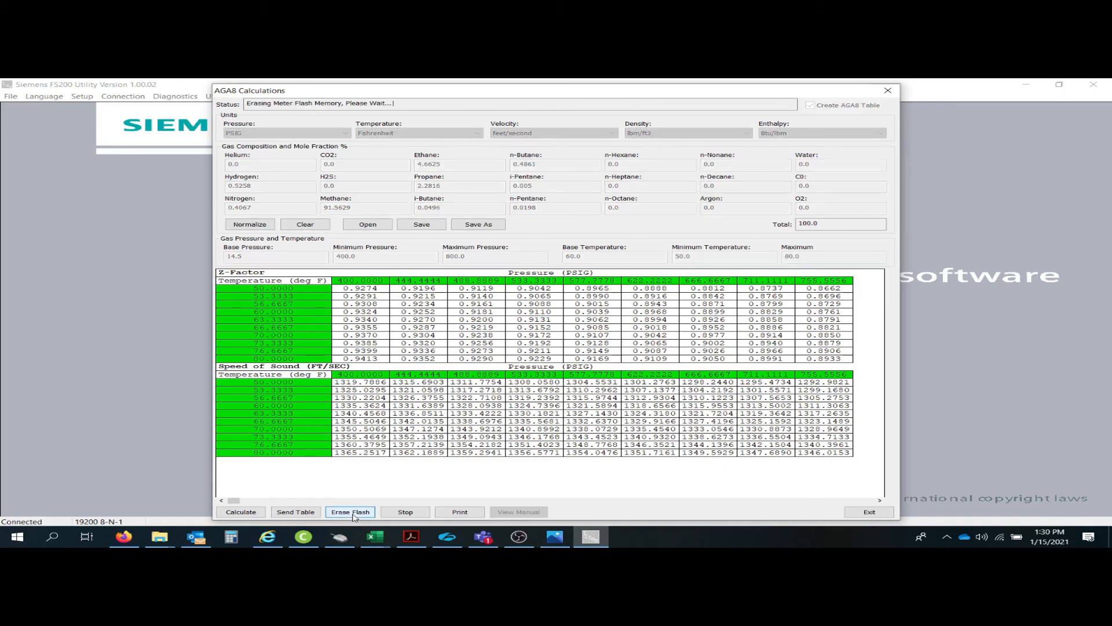
left_click(296, 512)
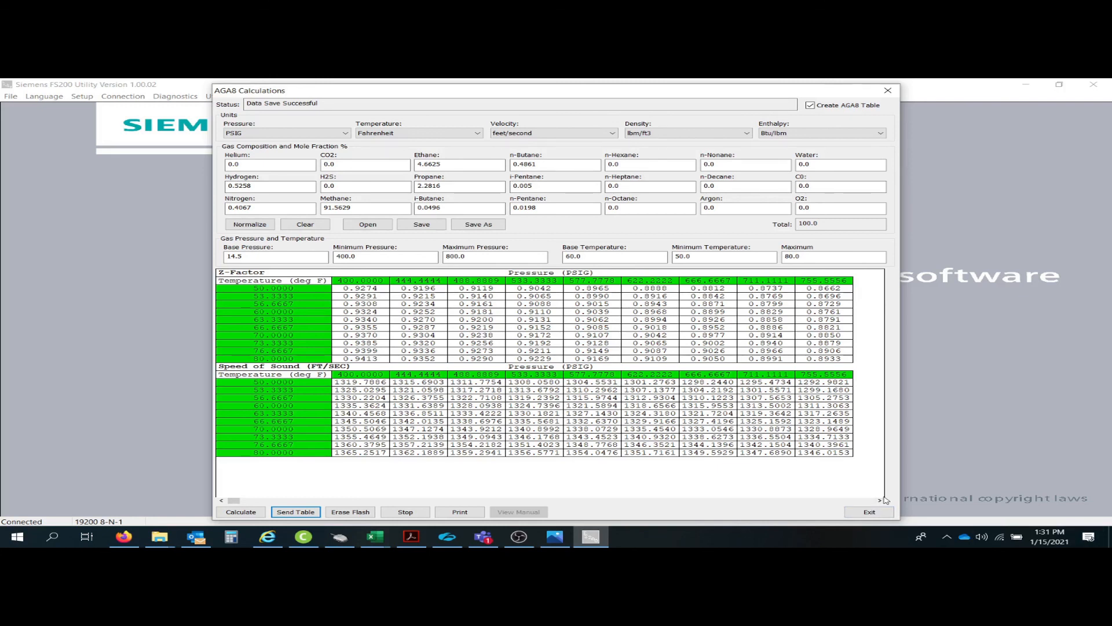
left_click(869, 512)
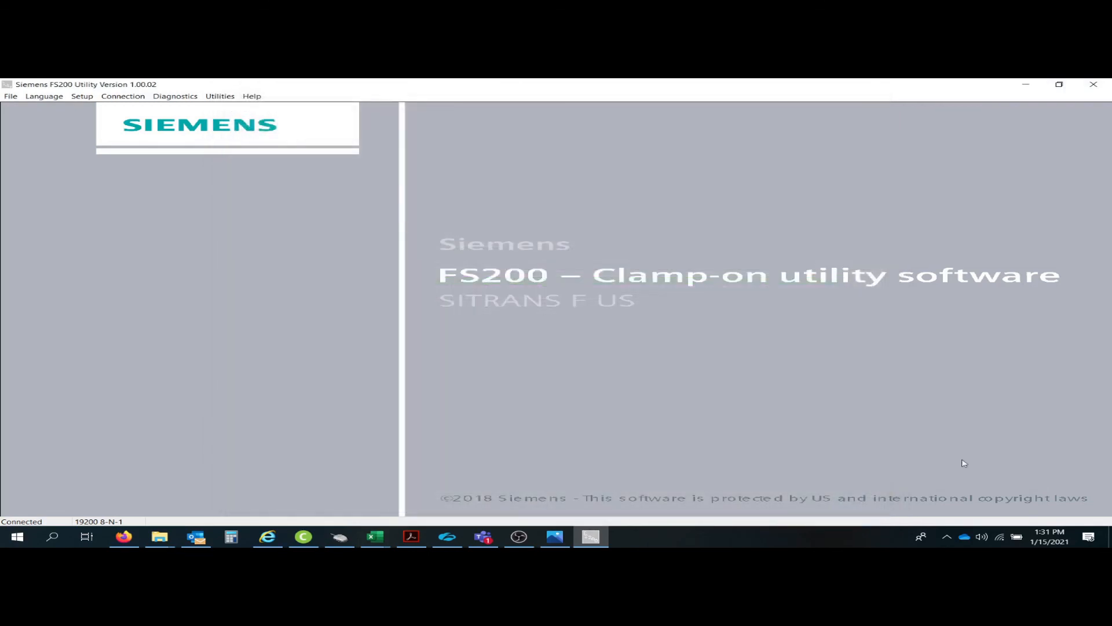